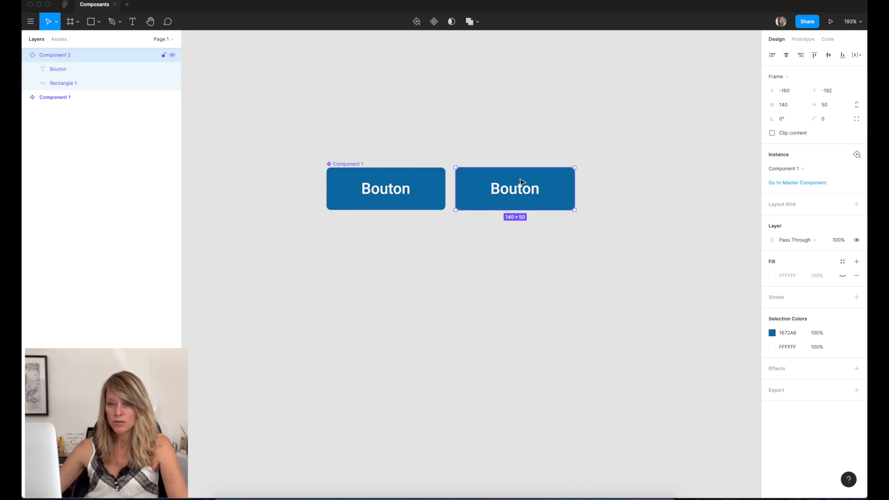
- Replace the button instance with a fresh copy of Component 1 placed just to the right of the master
key(Delete)
click(355, 190)
drag(354, 191, 498, 259)
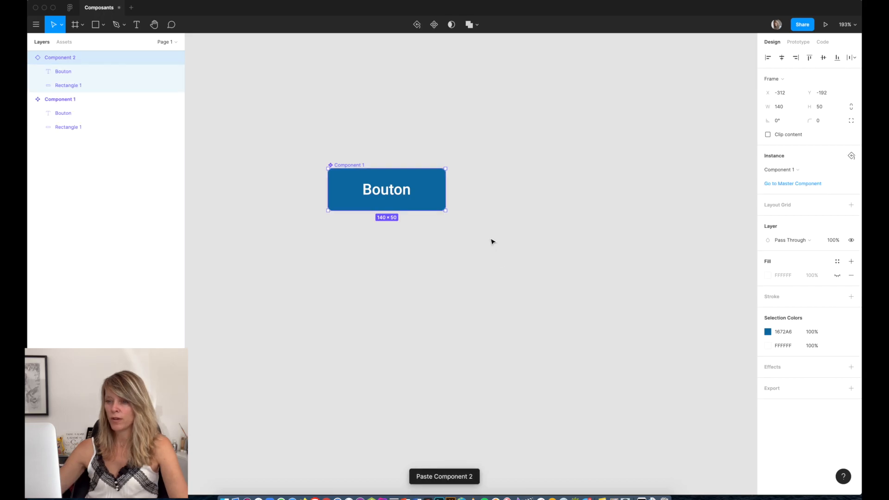
drag(403, 182, 528, 183)
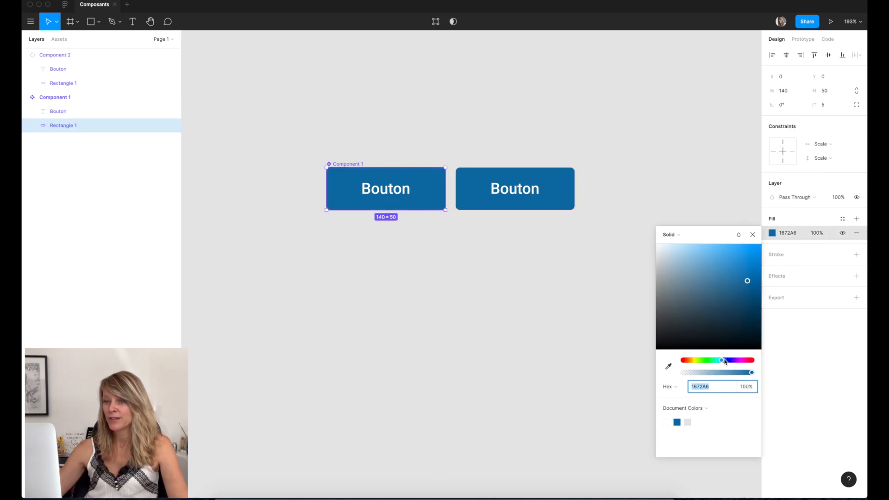
- Shift the hue of the rectangle fill inside the master button component
mouse_move(723, 363)
mouse_down()
mouse_move(704, 365)
mouse_move(714, 366)
mouse_up()
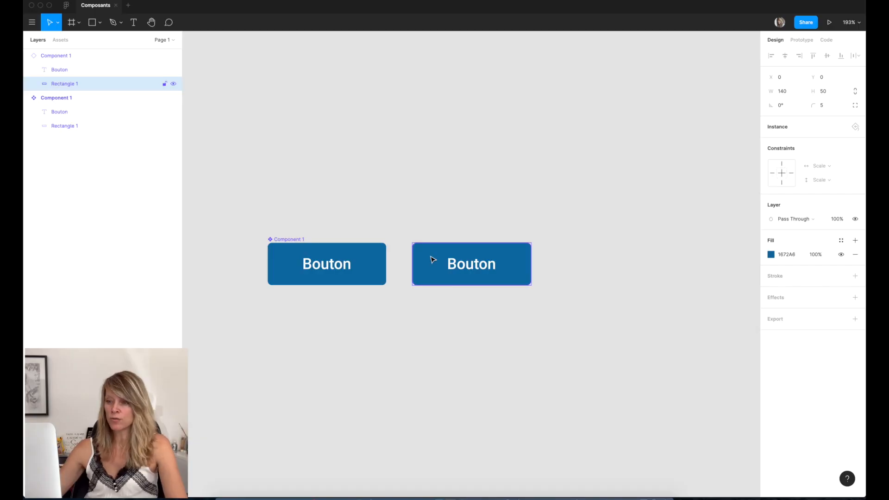
- Change the fill of the instance's rectangle to purple 7816A6
click(771, 254)
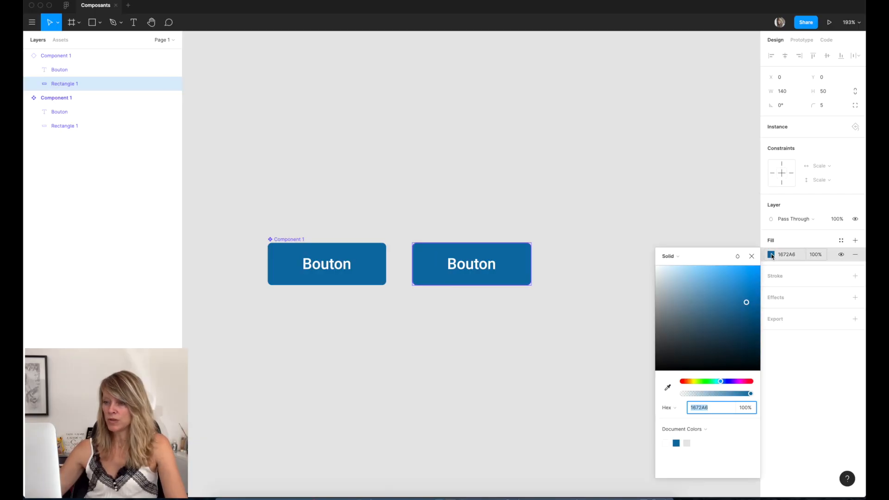
drag(723, 383, 737, 385)
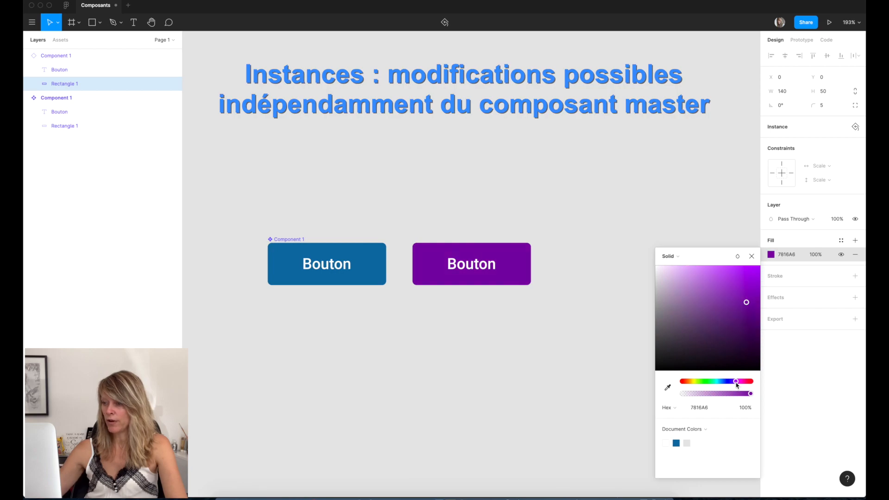
click(751, 256)
- Change the instance's Bouton text font to Lato with the Black weight
key(Tab)
click(781, 257)
text(Lato)
key(Return)
click(787, 269)
click(796, 310)
key(Escape)
key(Tab)
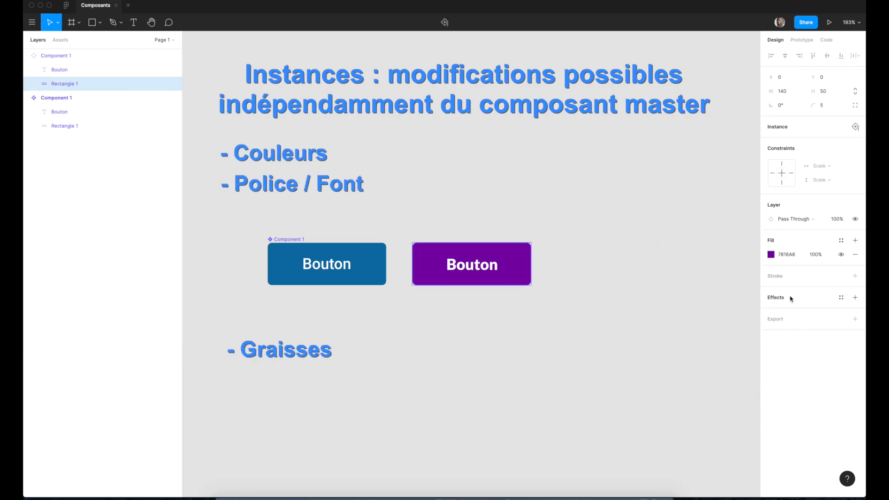
- Add a drop shadow with a blur of 20 to the instance's rectangle
click(855, 297)
click(771, 311)
click(690, 348)
text(20)
key(Return)
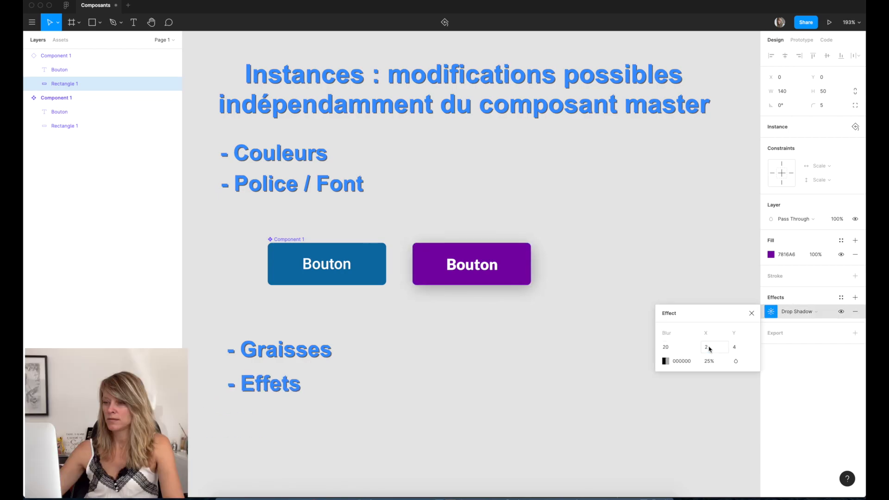
- Add a black stroke with a weight of 3 to the instance's rectangle
click(855, 276)
click(781, 304)
text(3)
click(786, 290)
- Enlarge the whole button instance to about 257 × 112
click(514, 264)
drag(531, 261, 630, 260)
drag(568, 245, 568, 191)
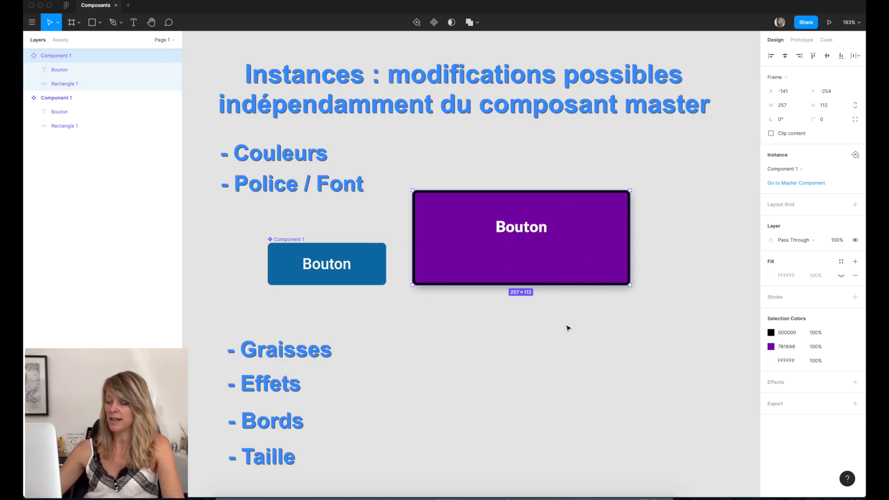
- Set the instance's Bouton text size to 14 and rotate the instance to about 71.93°
click(552, 349)
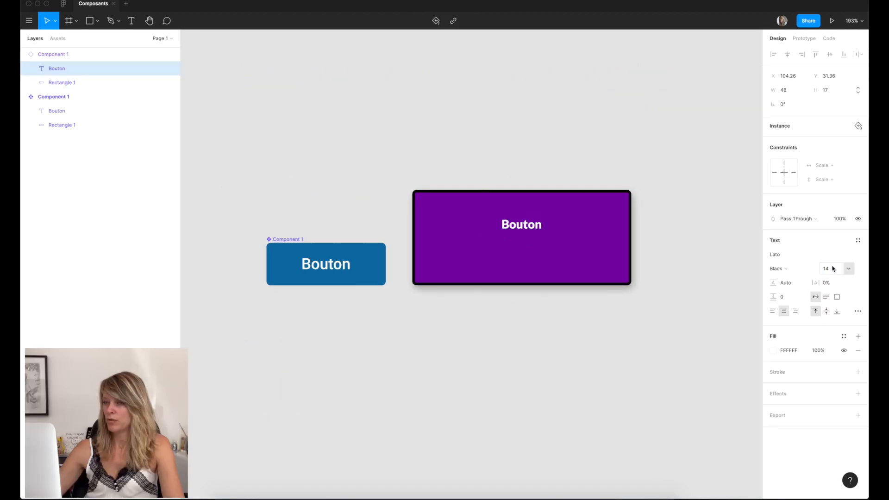
key(Return)
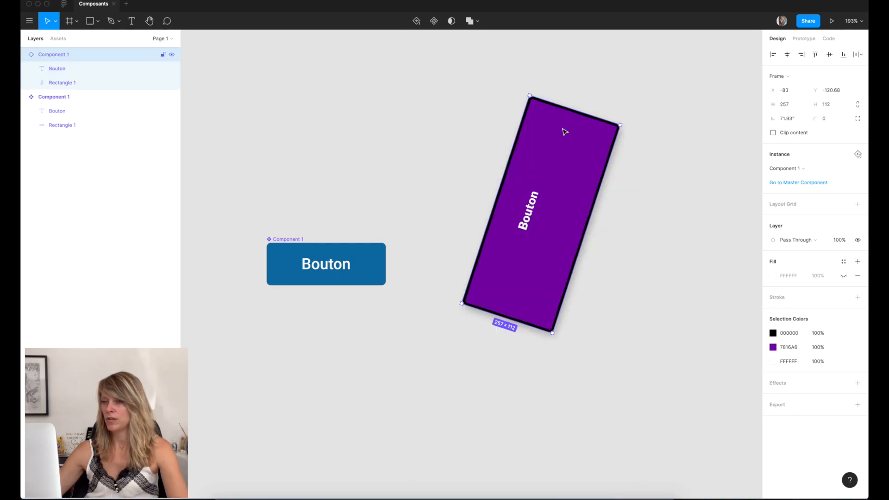
- Reset all overrides on the instance, set its rotation to 0° and move it level with the master at X -128, Y -192
click(417, 22)
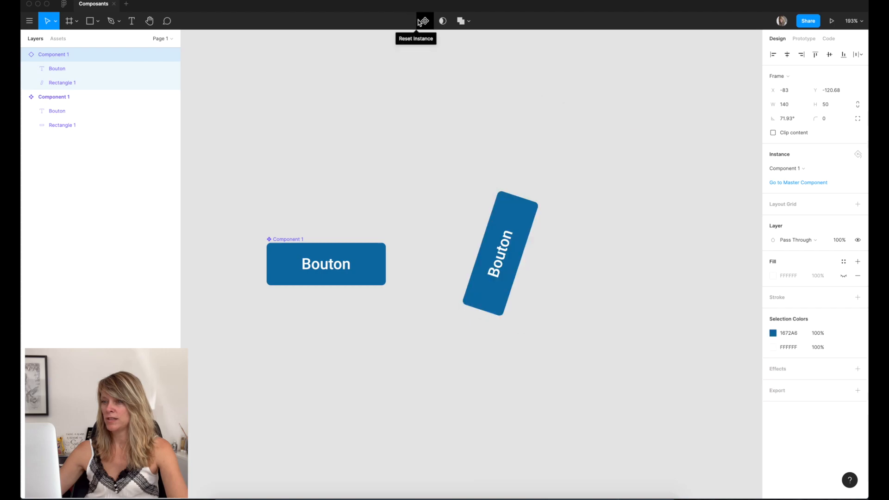
click(791, 119)
text(0)
key(Return)
drag(473, 232, 448, 258)
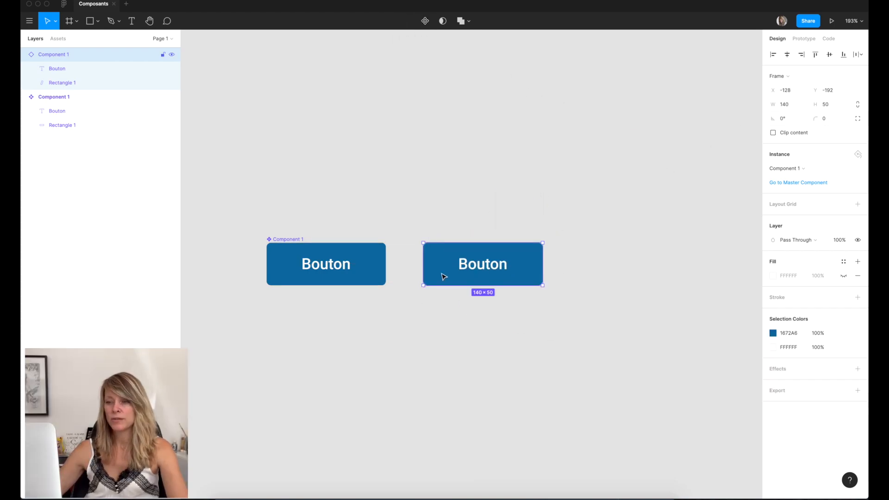
- Recolor the instance's rectangle purple 6F16A6, then reset its overrides
double_click(442, 276)
click(772, 254)
drag(723, 382, 738, 382)
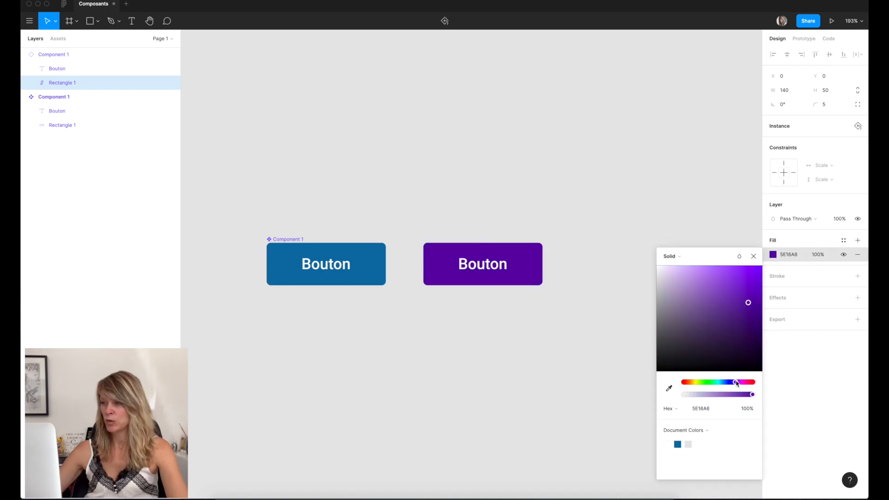
click(753, 256)
click(857, 126)
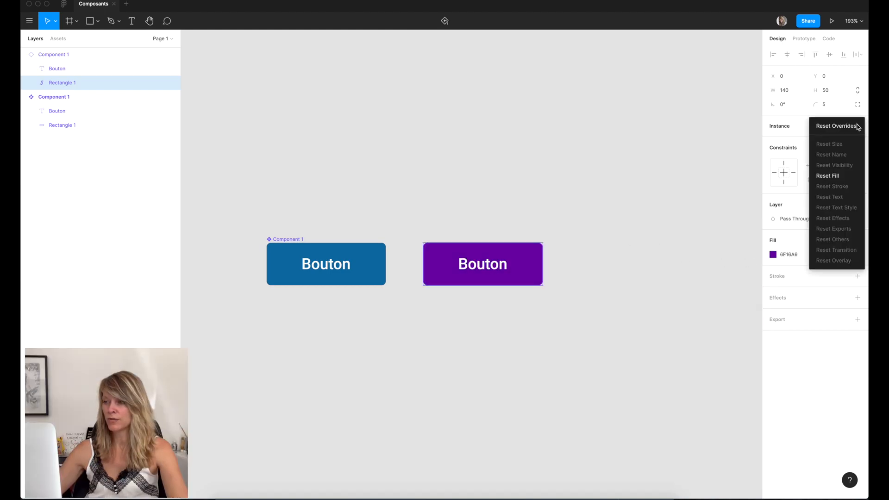
click(830, 126)
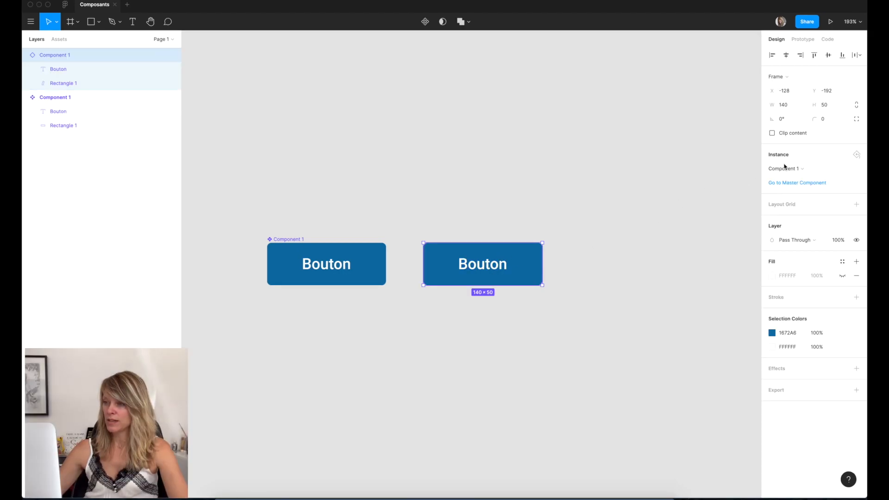
- Try to detach the button instance from its master component
click(813, 169)
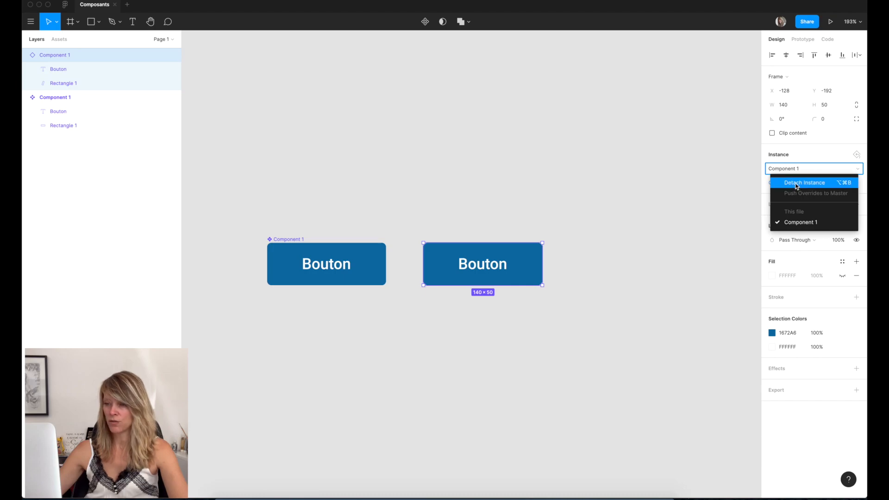
key(Escape)
right_click(533, 254)
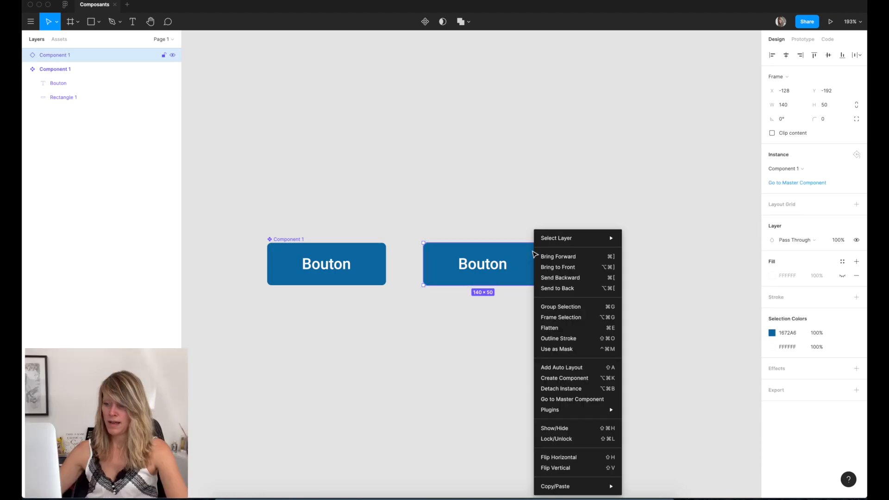
click(569, 392)
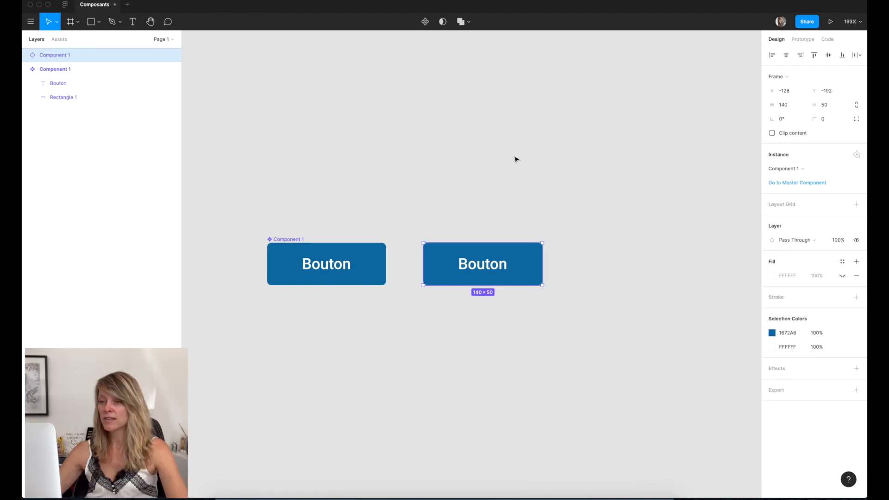
- Delete the master component and restore it from the remaining instance
click(353, 255)
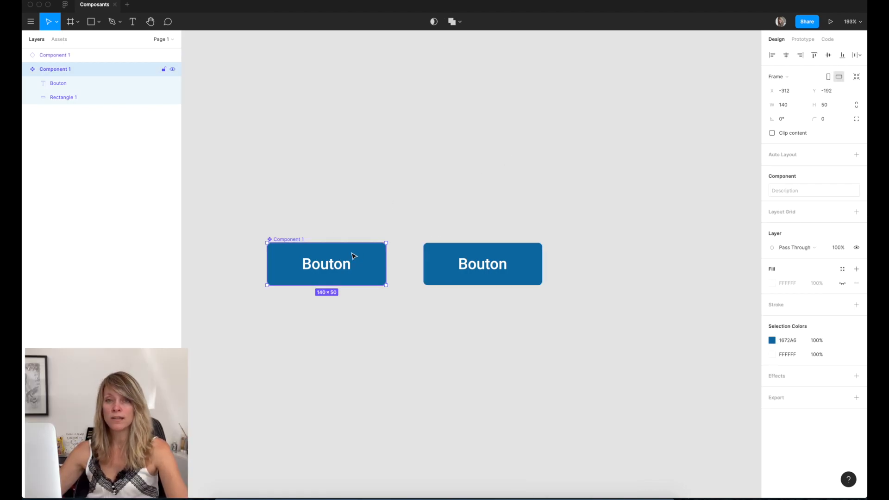
key(Delete)
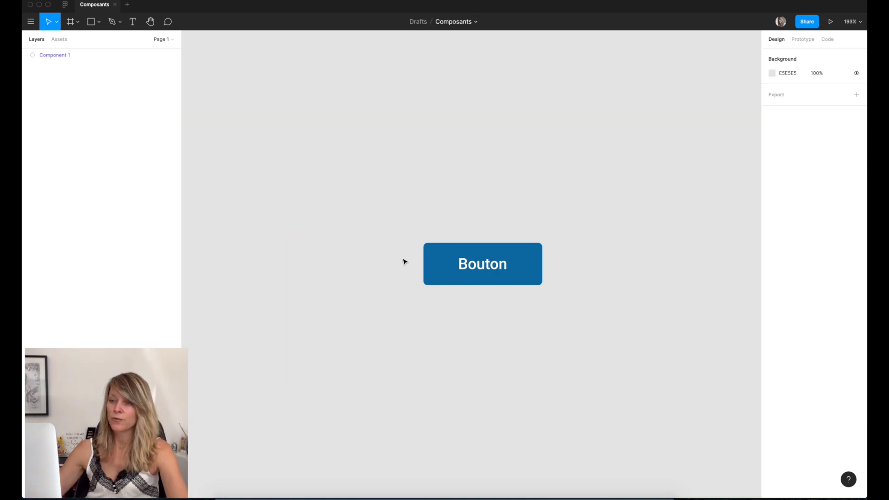
click(441, 263)
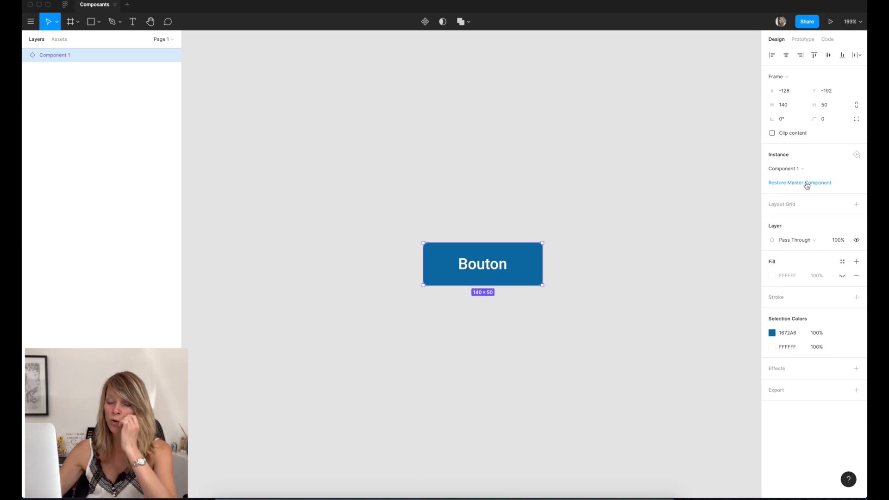
click(788, 184)
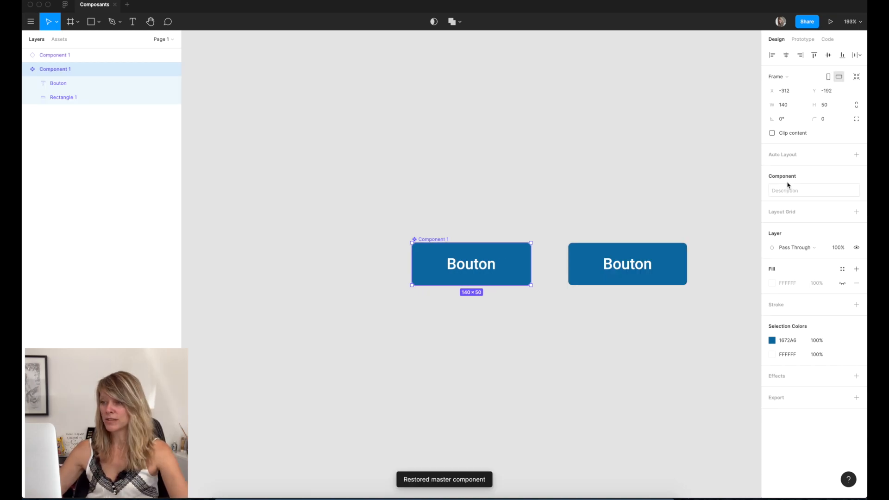
- Narrow the rectangle in the master component to about 113 wide and resize the component frame to fit its contents
click(530, 258)
drag(531, 259, 509, 260)
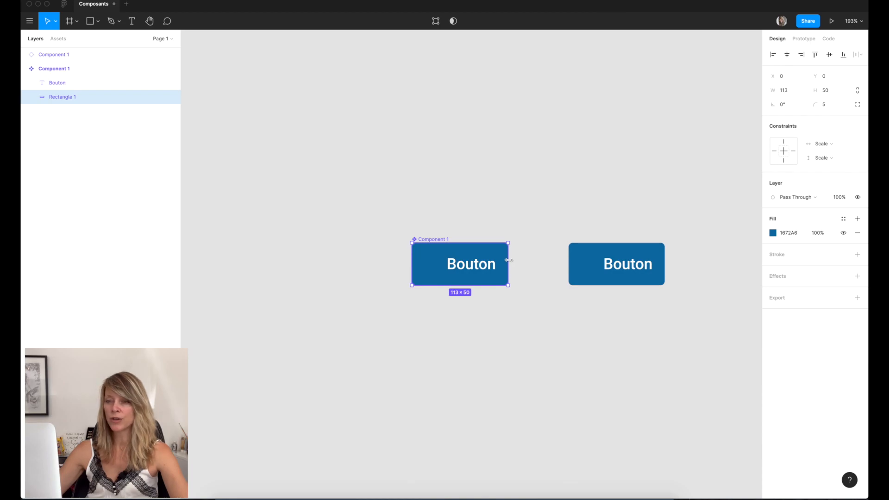
click(90, 70)
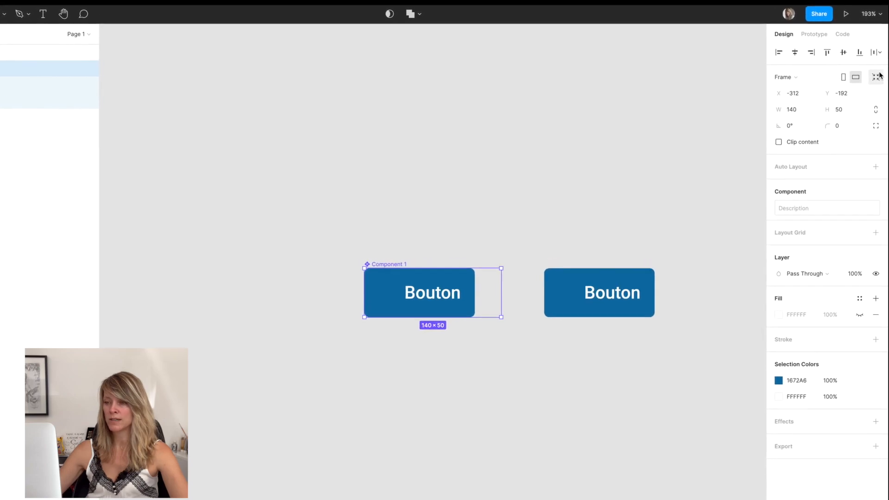
click(878, 76)
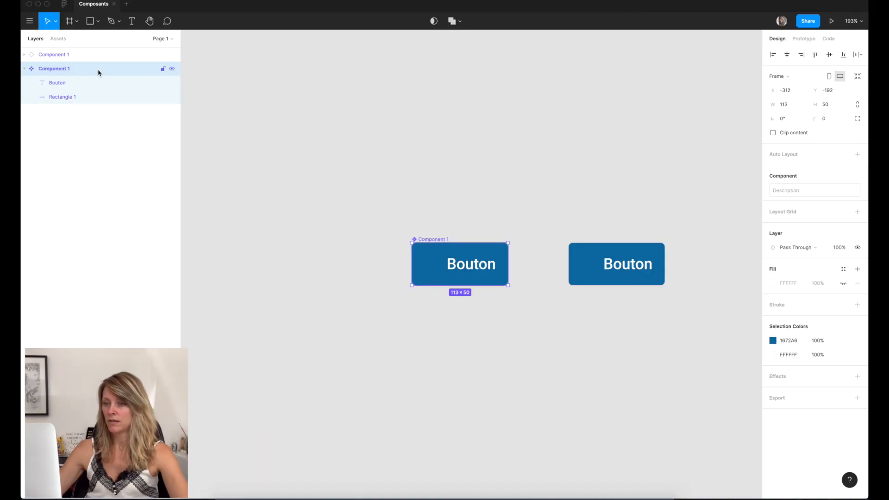
- Center the Bouton text horizontally within the master component
click(93, 83)
click(787, 54)
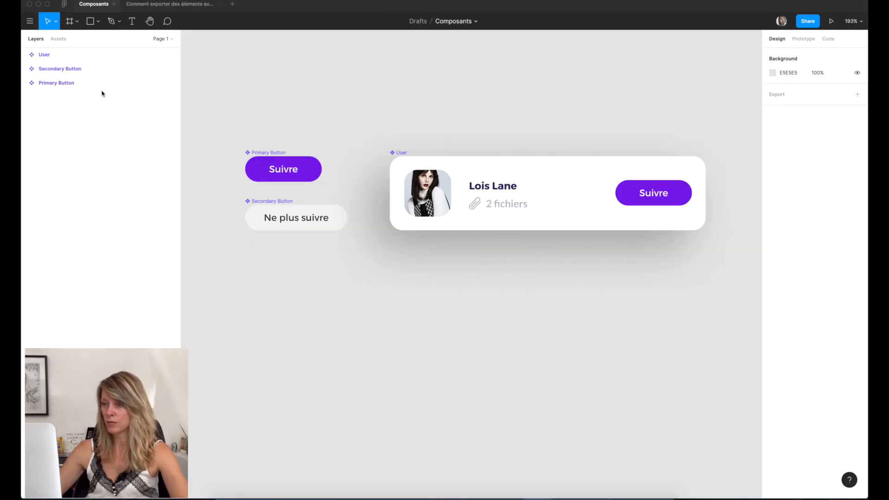
- Draw a frame of about 208 × 206 below the buttons and move the Primary Button and Secondary Button components into it
click(57, 39)
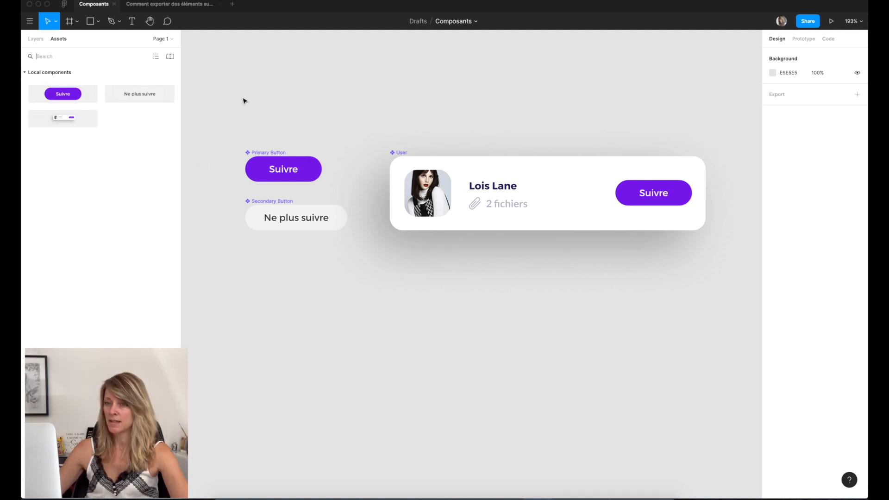
click(37, 39)
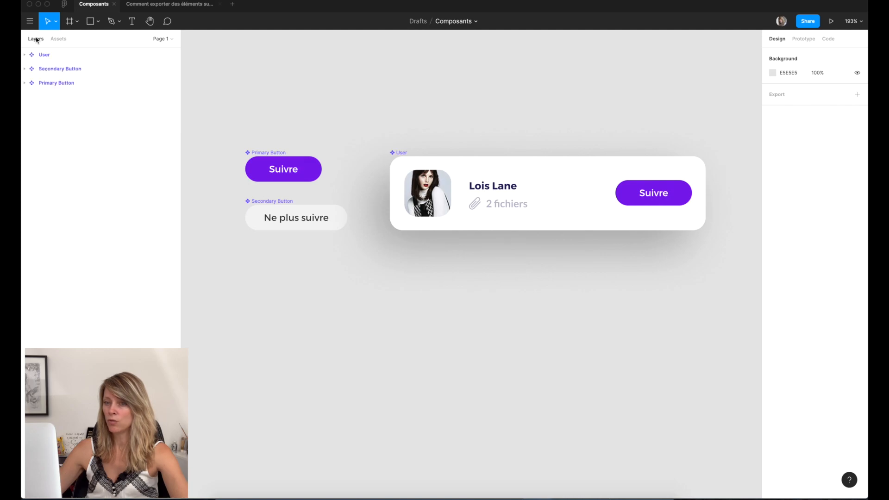
click(70, 22)
drag(252, 271, 428, 445)
click(99, 82)
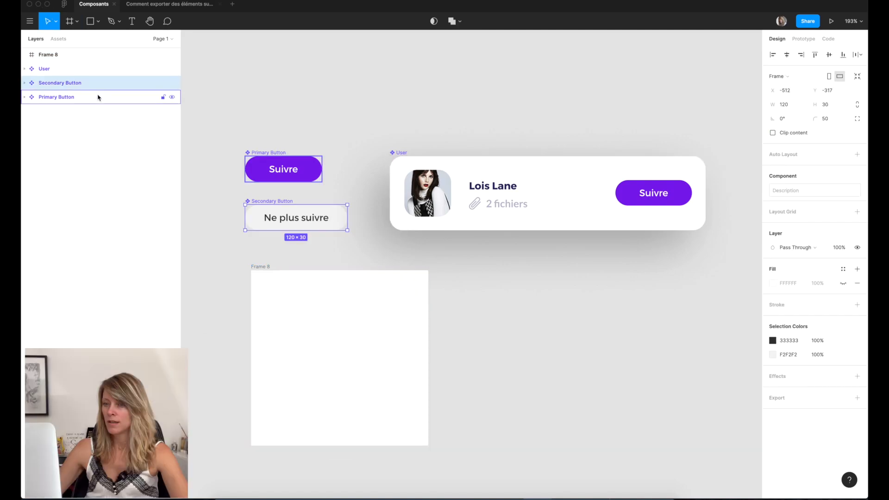
shift+click(99, 97)
drag(312, 227, 331, 369)
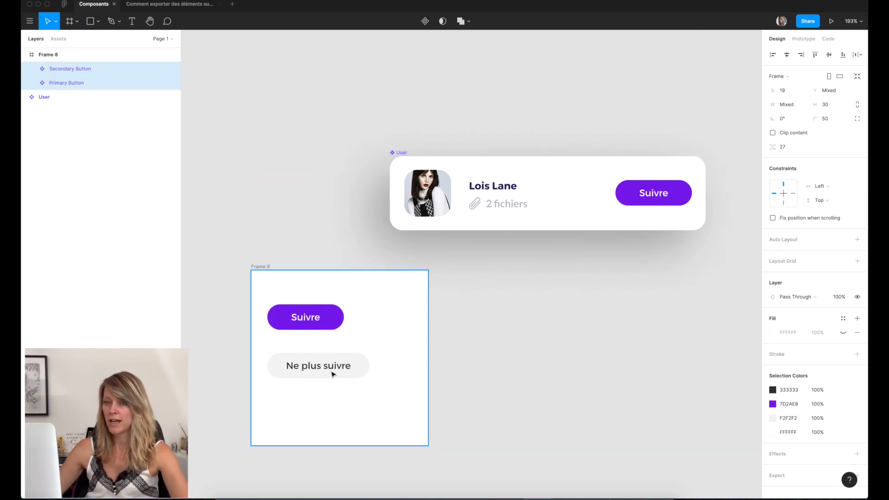
click(331, 370)
- Rename the new frame as Button and expand the matching group in the local components
double_click(48, 55)
text(B)
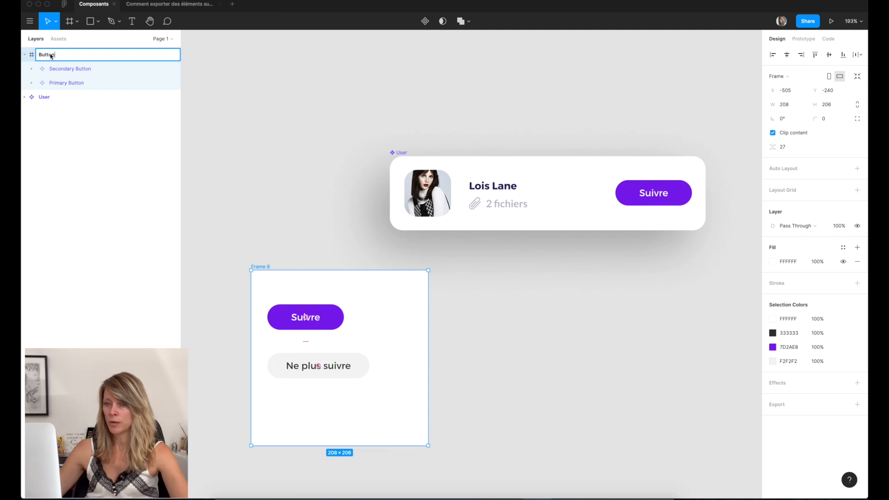
text(utton)
key(Return)
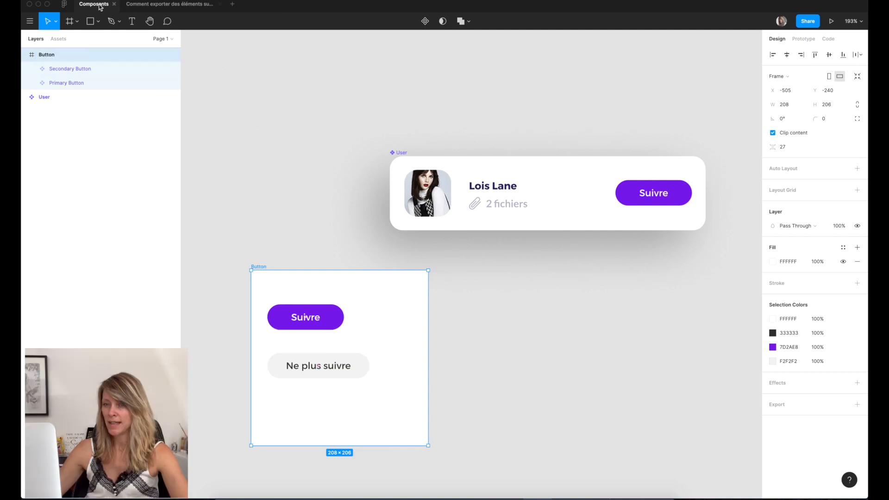
click(59, 41)
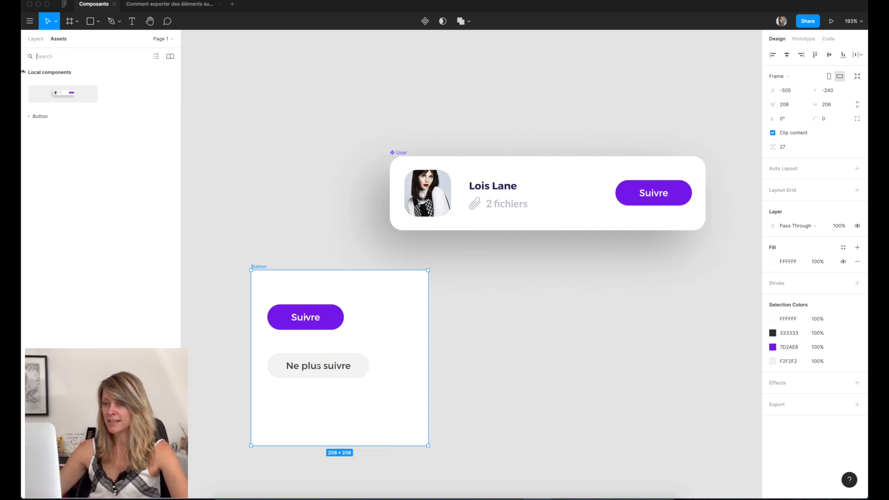
click(30, 119)
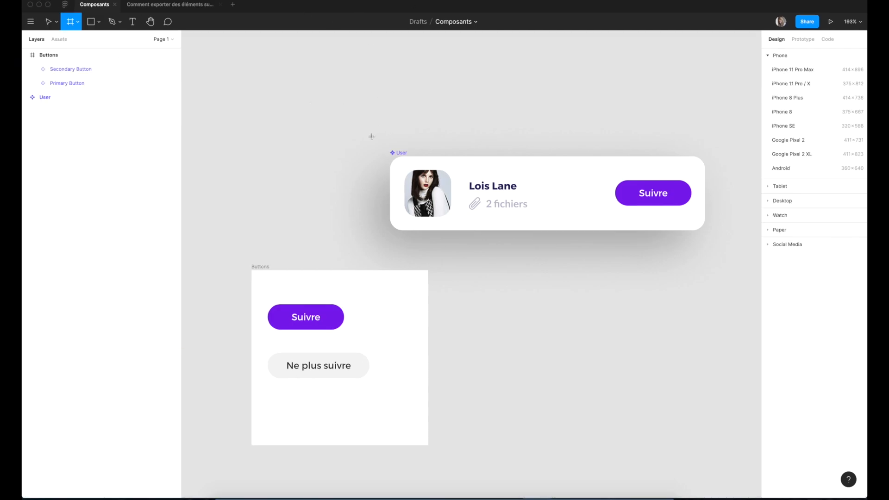
- Draw a frame around the User component and name it Cards
drag(370, 135, 723, 266)
double_click(55, 56)
text(Cards)
key(Return)
- Adjust the Cards frame to about 536 × 154 and place it above the Buttons frame, aligned with that frame's left edge
drag(370, 170, 419, 176)
click(63, 73)
drag(278, 134, 268, 76)
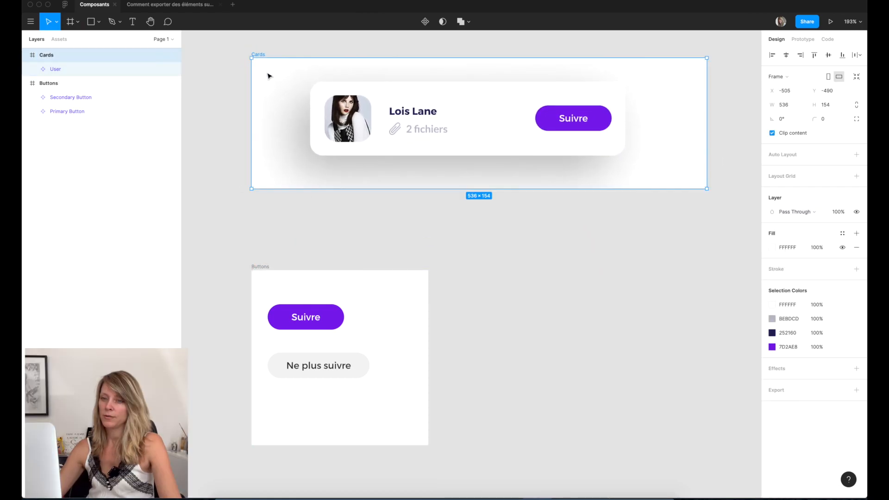
- Review the groups in the local components and rename the current page Violet Theme
click(66, 41)
click(31, 130)
key(Escape)
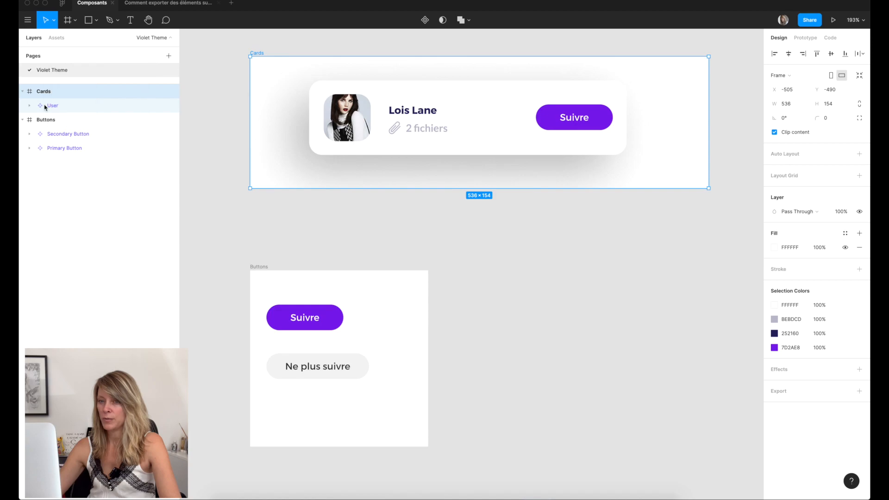
- Duplicate the Violet Theme page and rename the copy Blue Theme
right_click(50, 71)
click(69, 120)
double_click(44, 73)
double_click(44, 71)
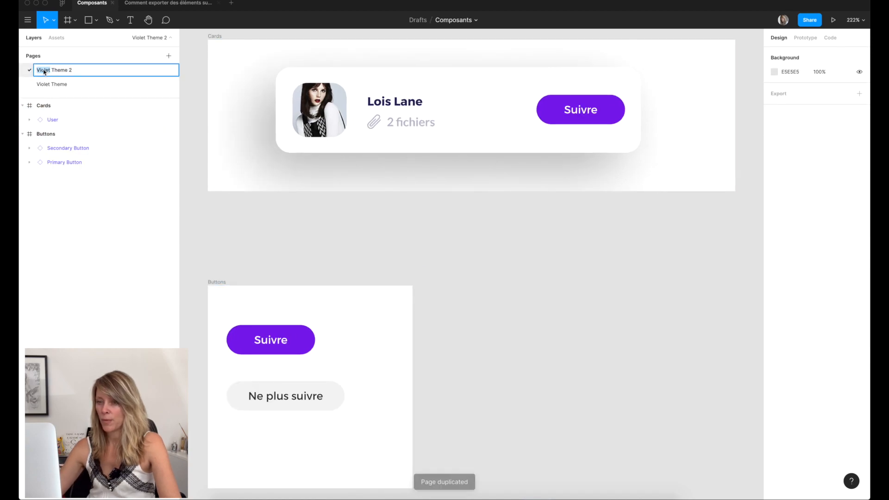
text(Blue)
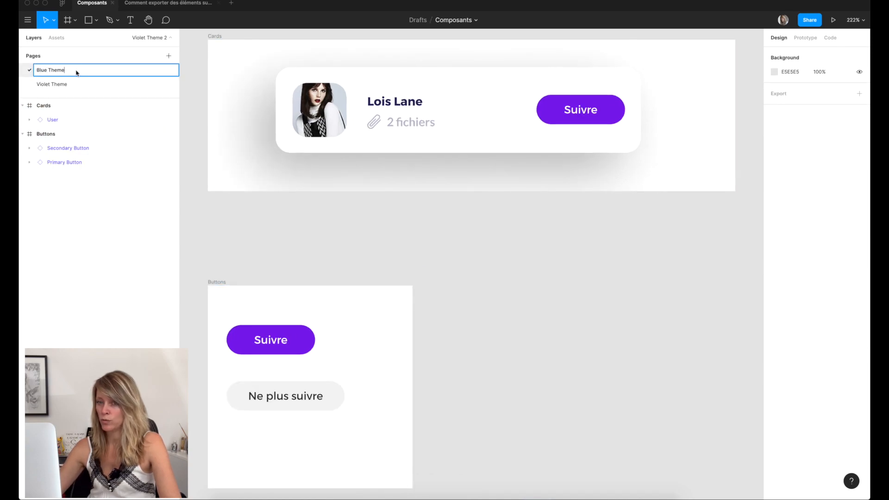
key(Return)
- Delete the Cards frame from the Blue Theme page and turn the Primary and Secondary Button instances into components
click(224, 41)
key(Delete)
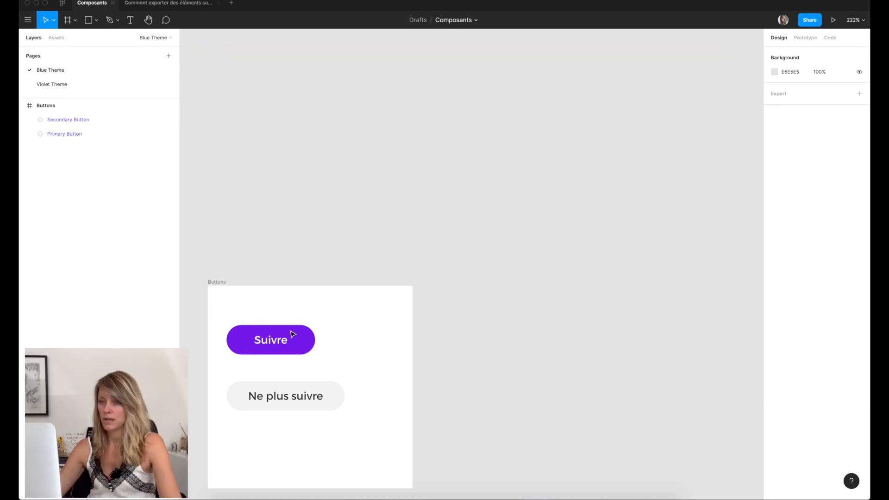
click(110, 133)
right_click(104, 120)
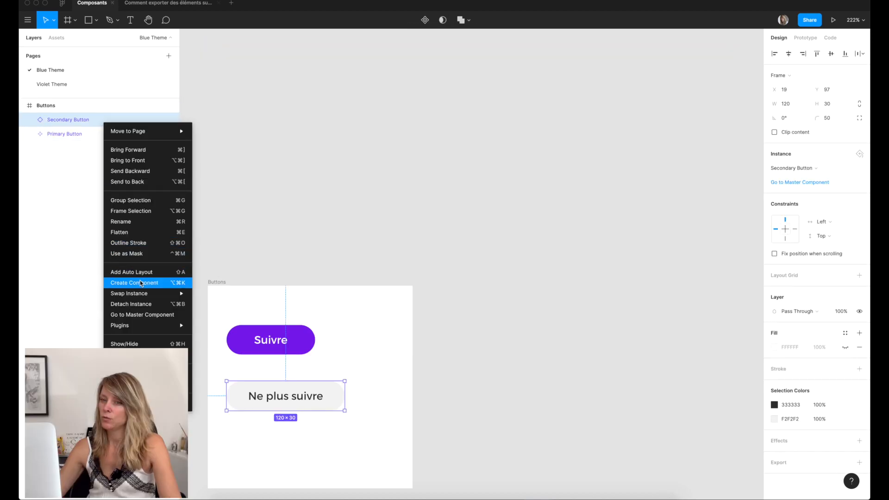
click(140, 283)
- Set the colour of the Primary Button instance on the Blue Theme page to 00C4CC
double_click(260, 351)
click(793, 390)
text(00C4CC)
key(Return)
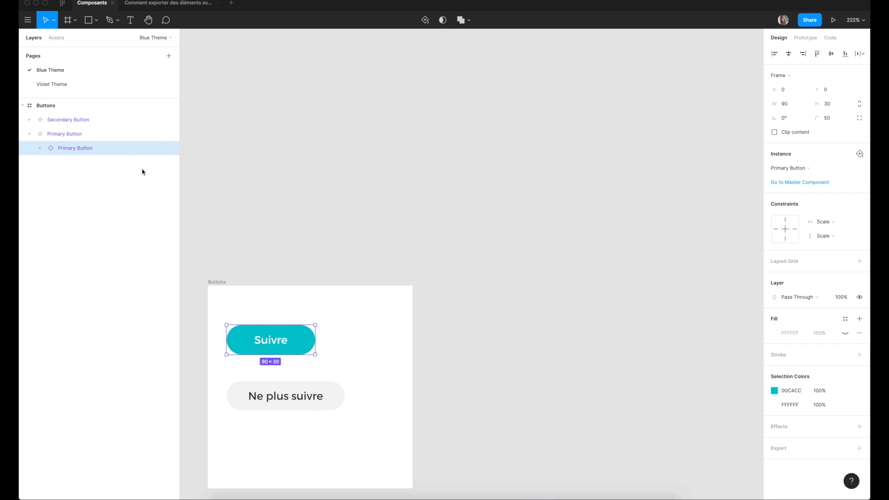
- Expand the Blue Theme and Violet Theme groups of local components and compare them in list and grid layouts
click(56, 38)
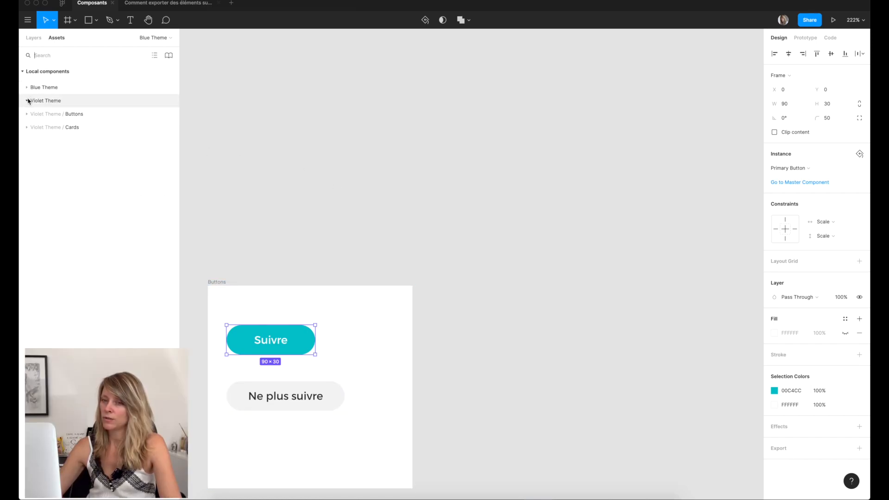
click(27, 114)
click(27, 156)
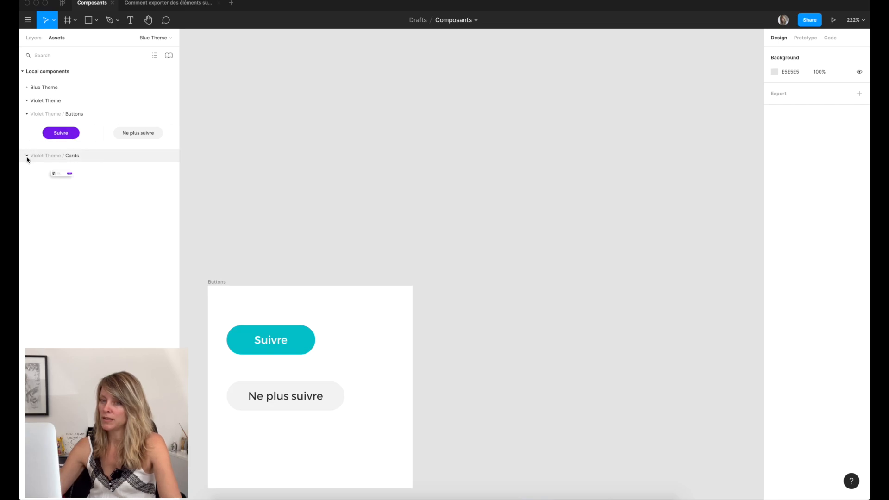
click(26, 88)
click(27, 100)
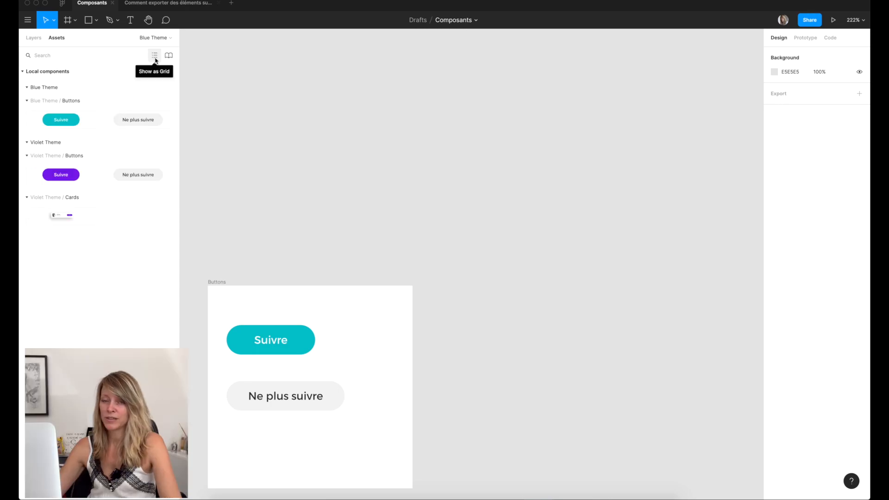
click(155, 60)
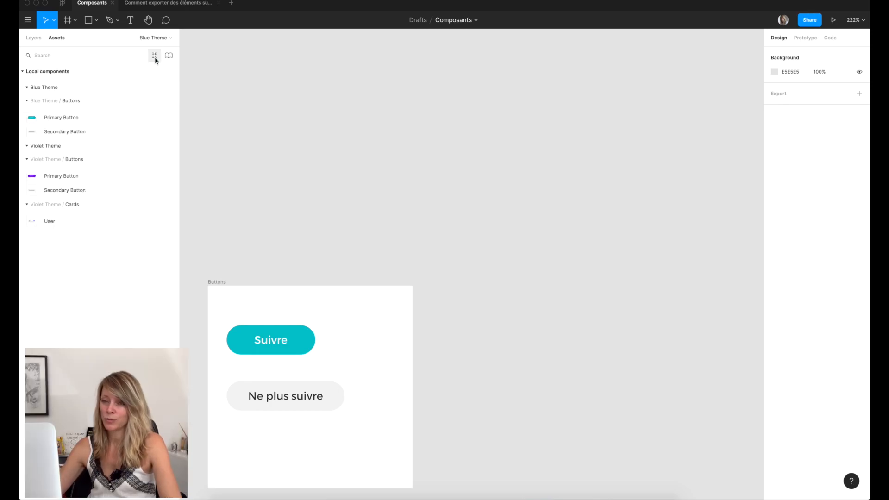
click(156, 60)
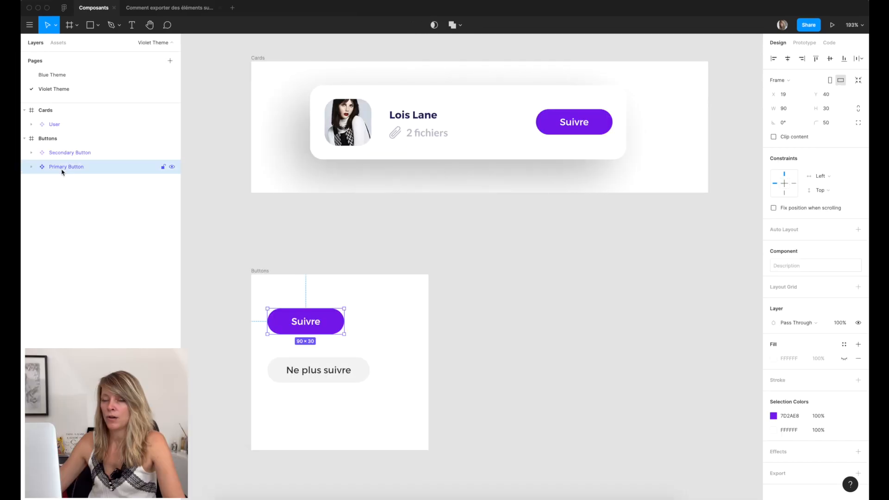
- On the Violet Theme page, rename the Primary Button component as Button/Primary
double_click(64, 167)
key(Right)
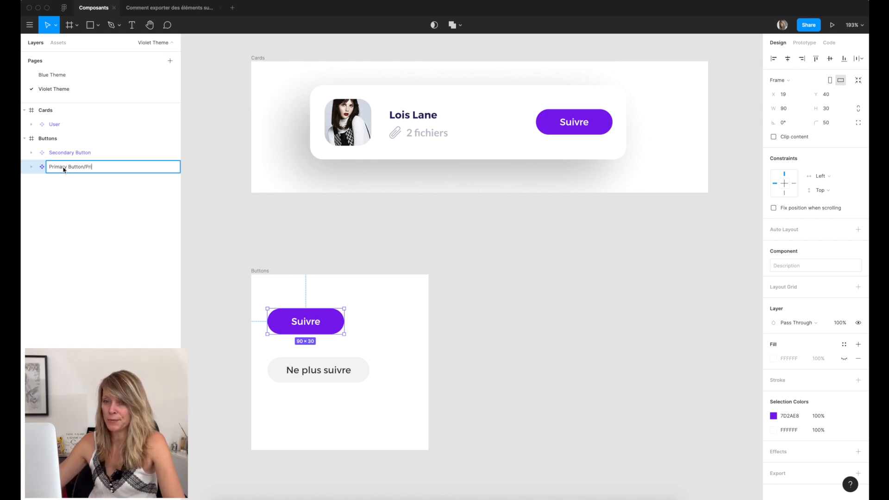
text(imary)
double_click(63, 170)
key(BackSpace)
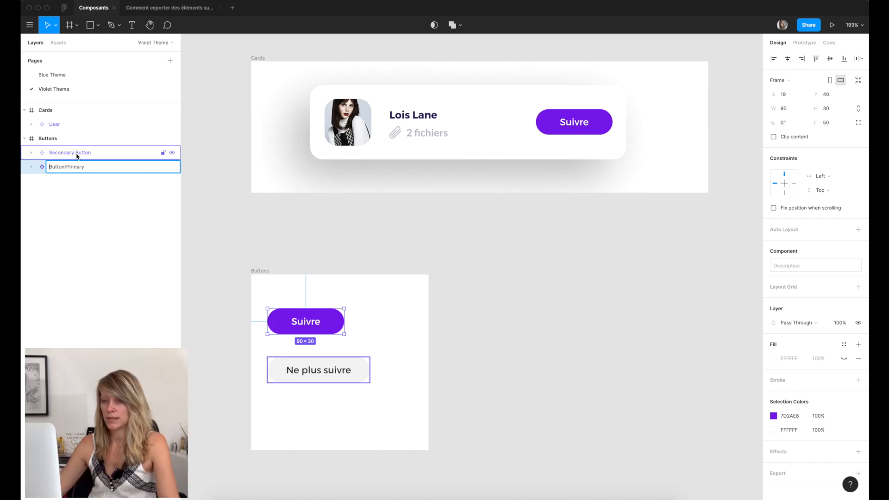
- Rename the Secondary Button component as Button/Secondary
double_click(77, 154)
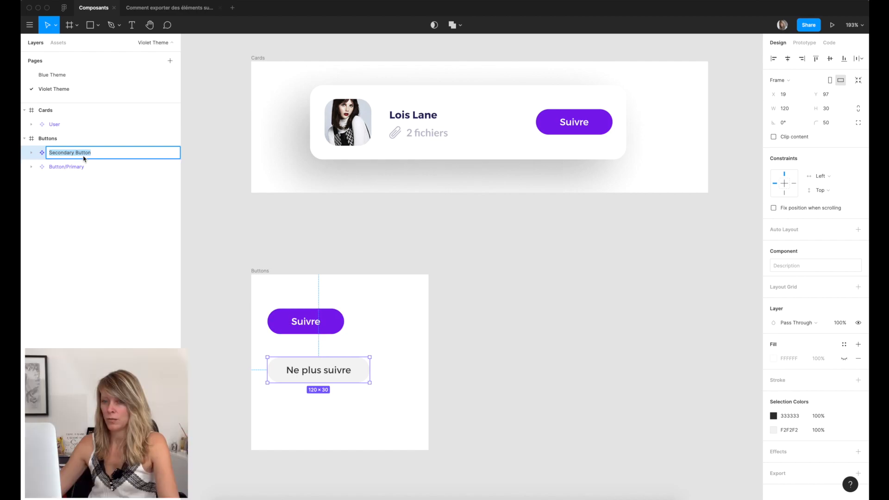
text(Button/Secondar)
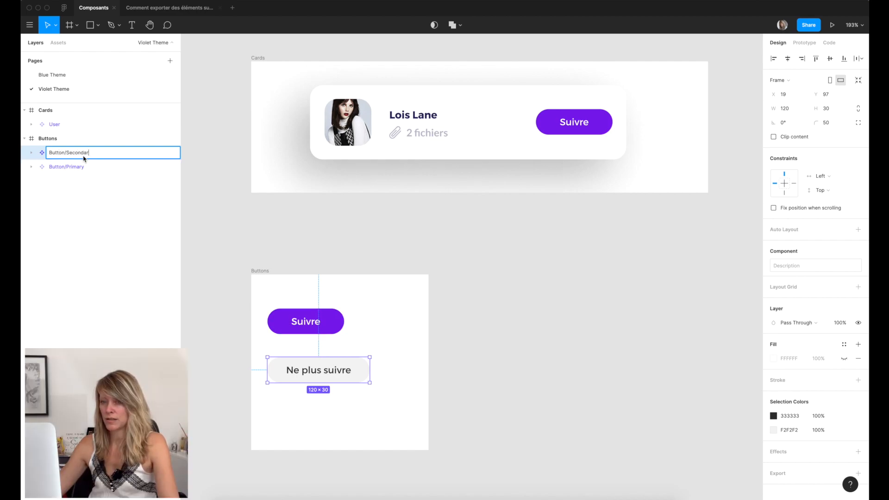
key(Return)
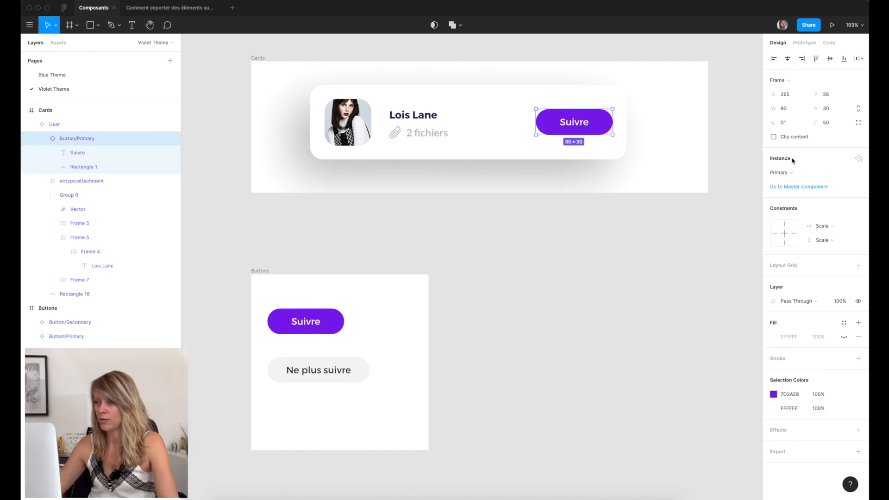
- Swap the button instance inside the User card to the related Secondary component and back to Primary
click(793, 174)
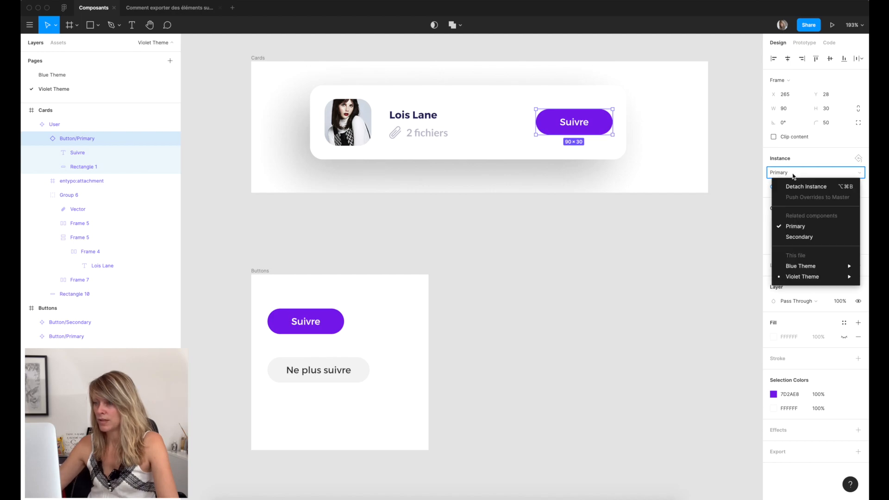
click(809, 237)
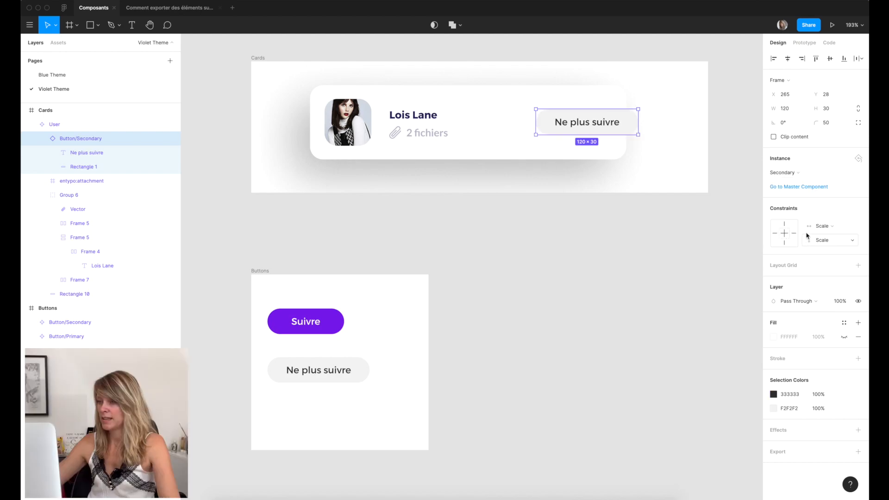
click(791, 178)
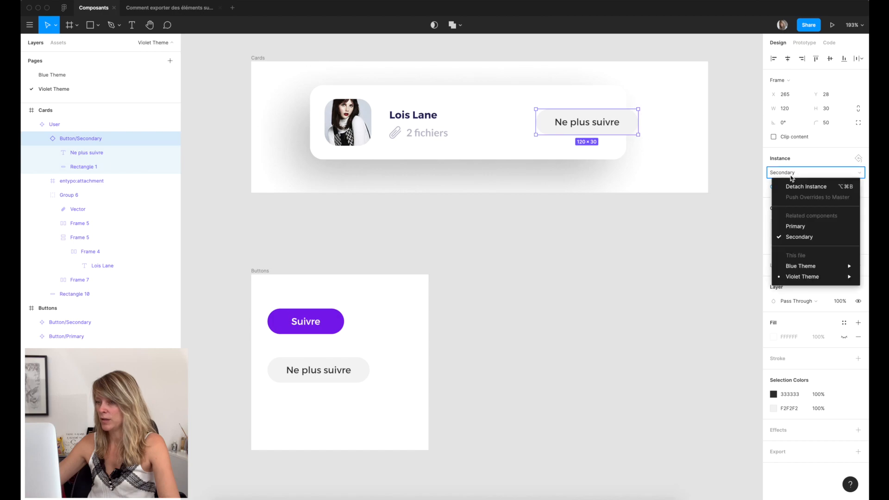
click(797, 226)
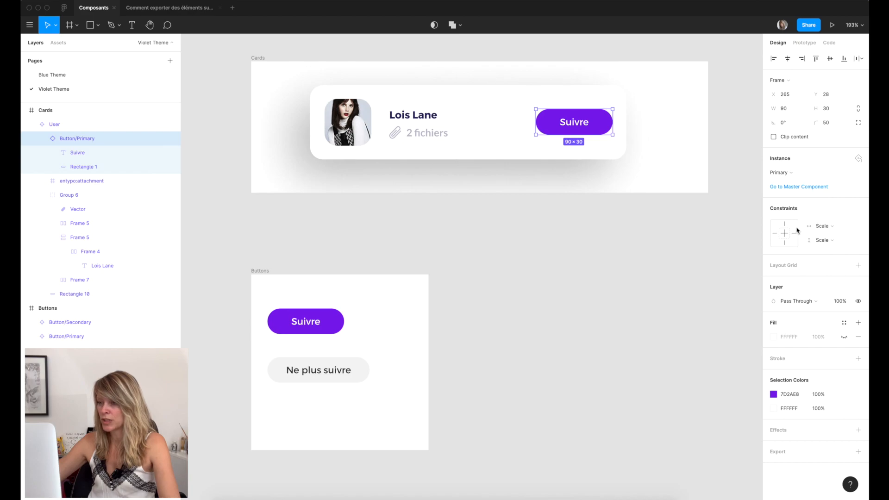
- Swap the User card's button instance to the Primary Button component of the Blue Theme
click(789, 177)
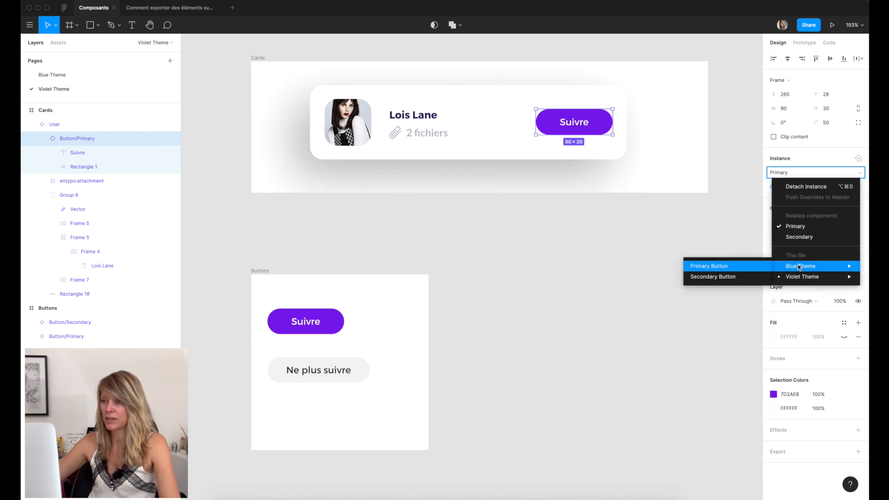
mouse_move(800, 266)
click(722, 265)
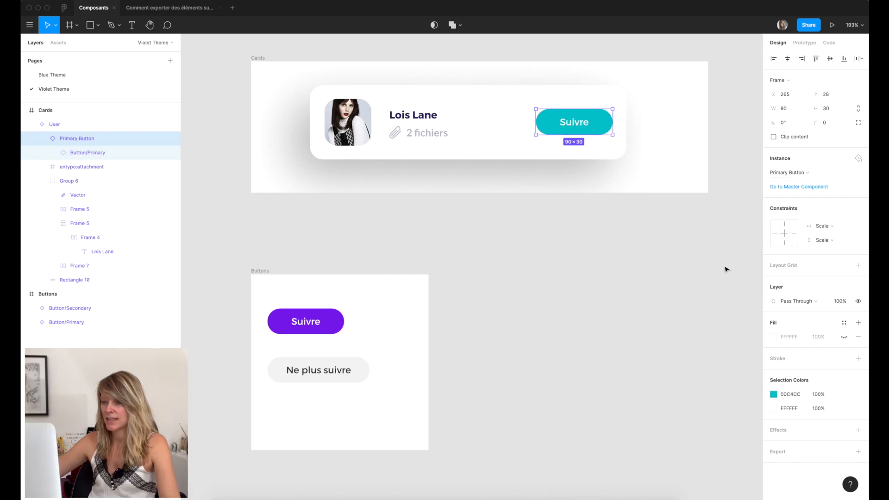
- Swap the card's Blue Theme button to its related Secondary Button component and reopen the list of swap options
click(797, 177)
click(798, 236)
click(791, 173)
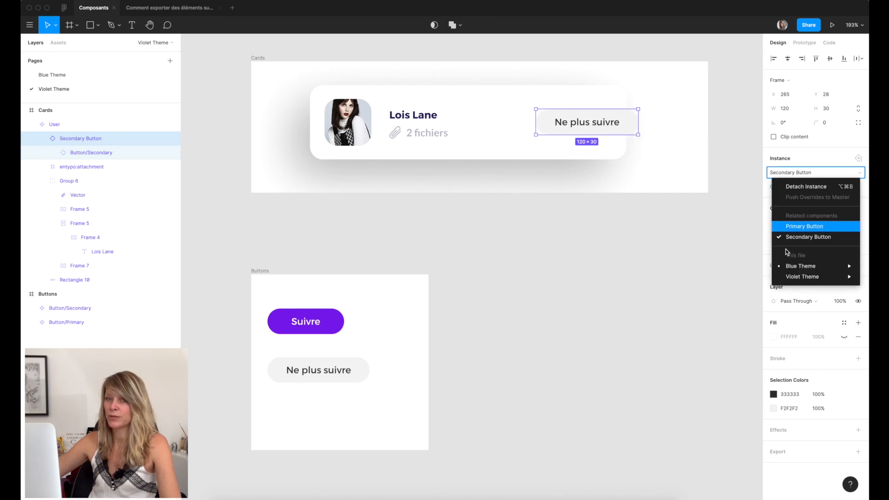